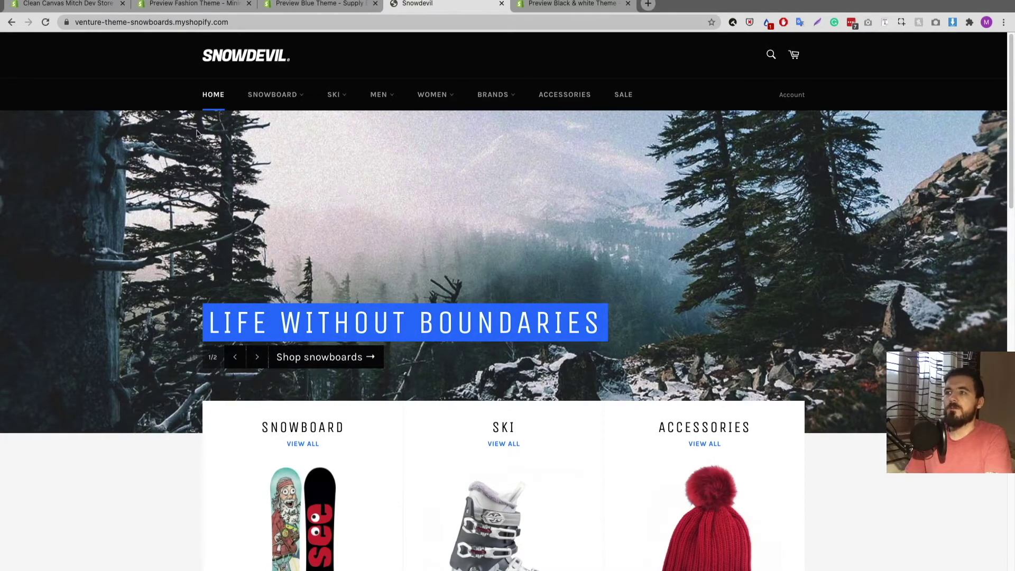
Step: Confirm the Snowboard heading opens /collections/snowboard, then switch to the Clean Canvas theme editor
left_click(296, 100)
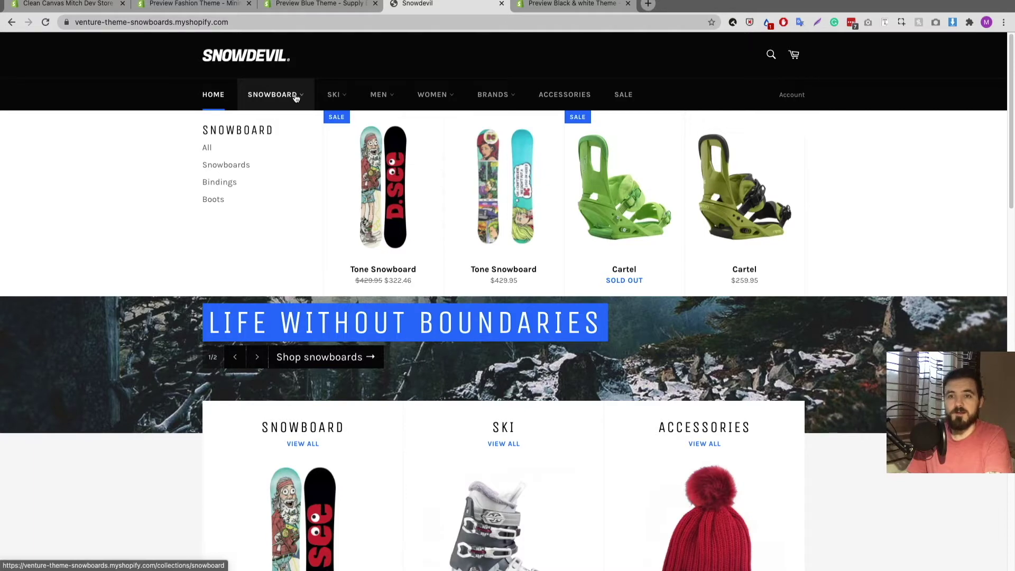
left_click(296, 98)
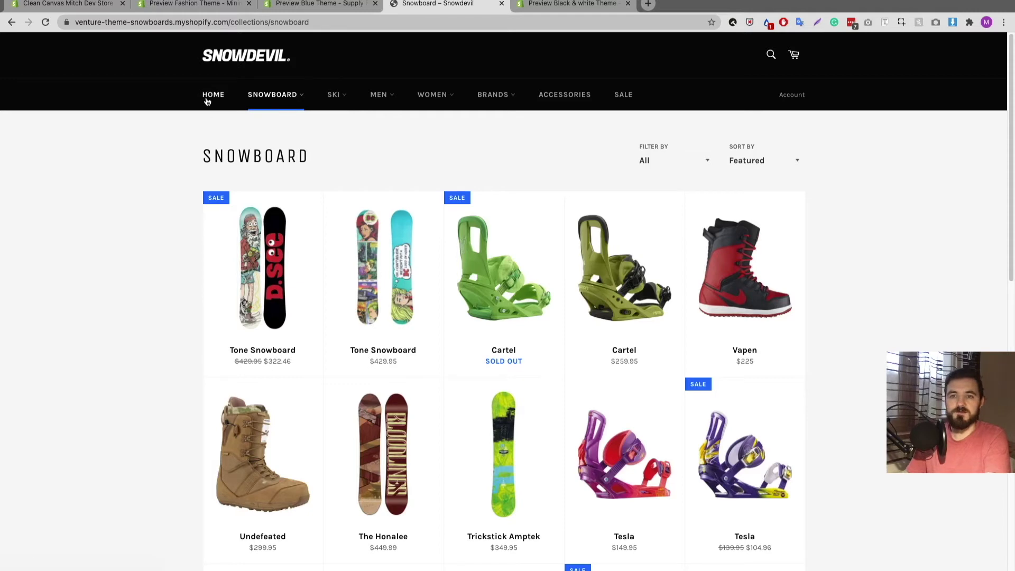
mouse_move(297, 98)
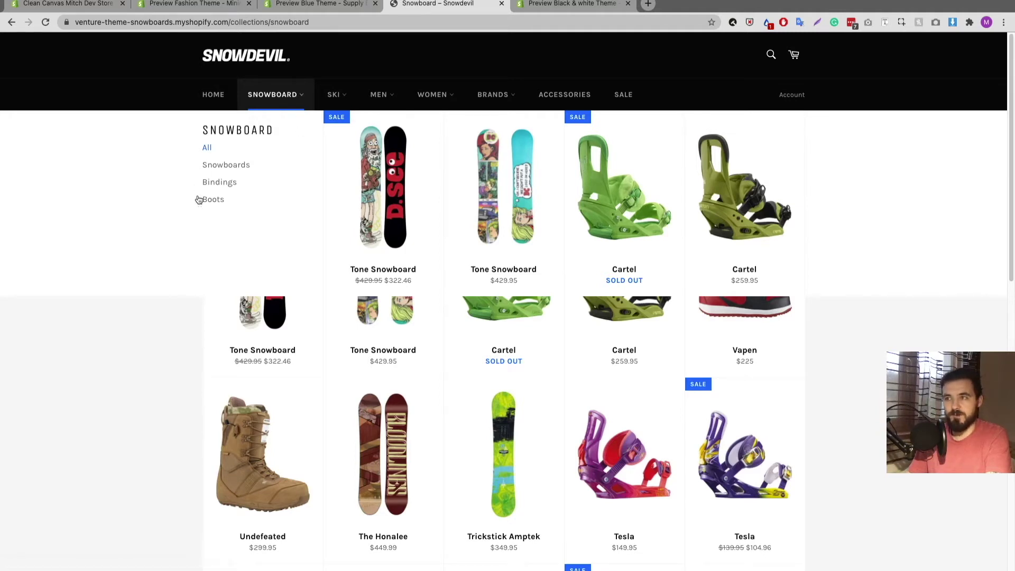
mouse_move(341, 97)
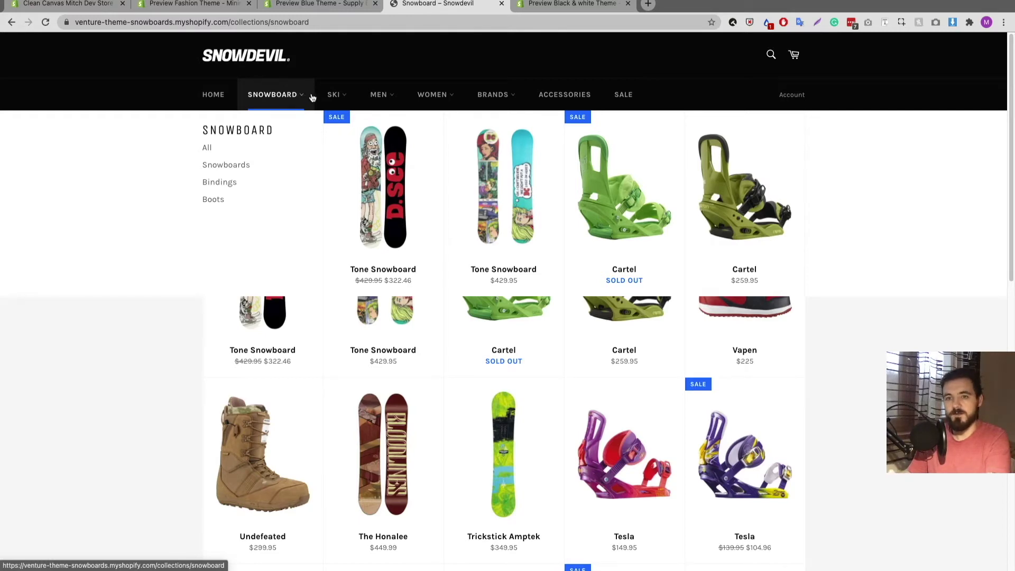
key("ctrl+1")
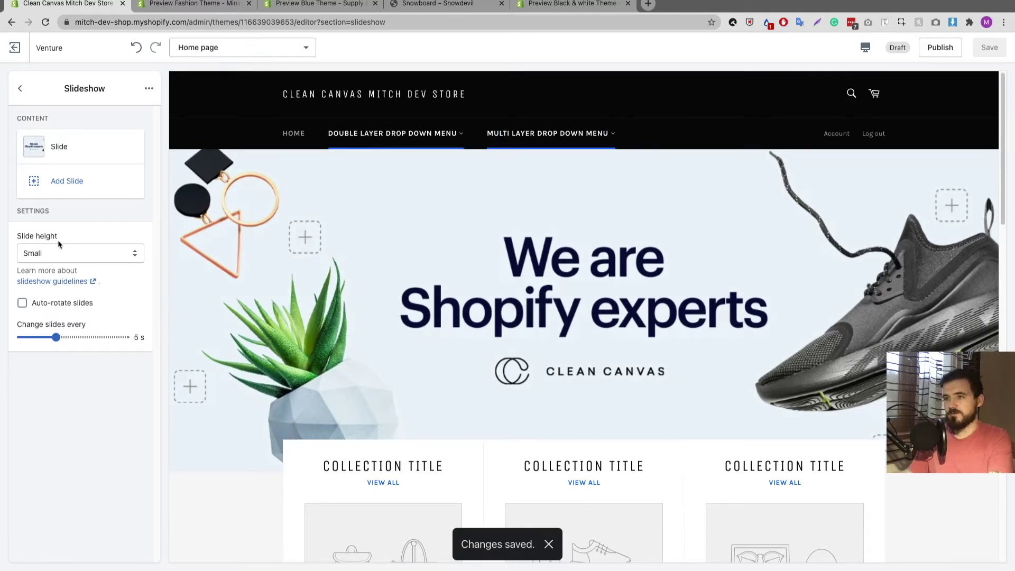
Step: Test the Multi layer heading in the preview, then open the header's Main menu in Navigation
left_click(17, 90)
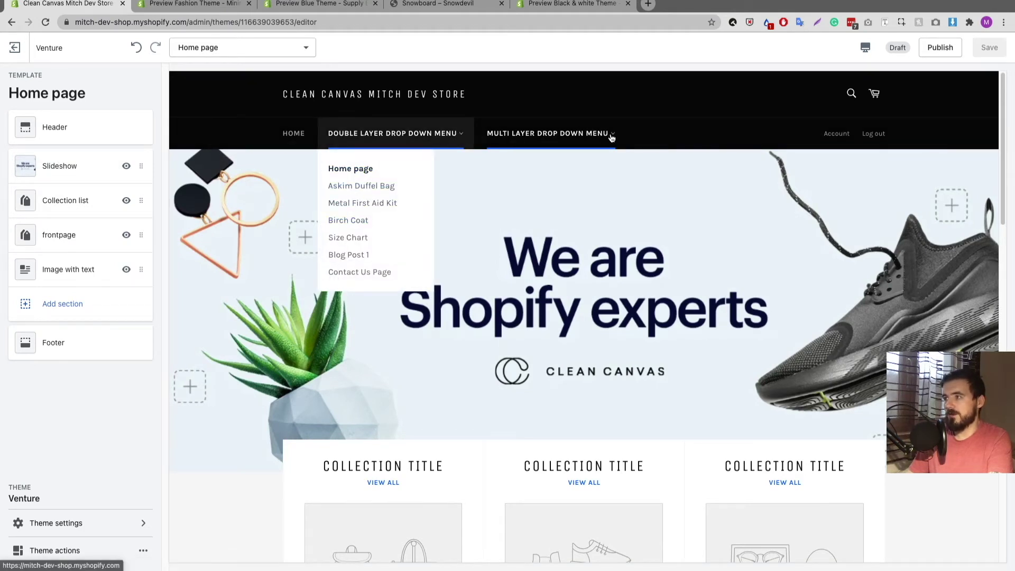
mouse_move(605, 136)
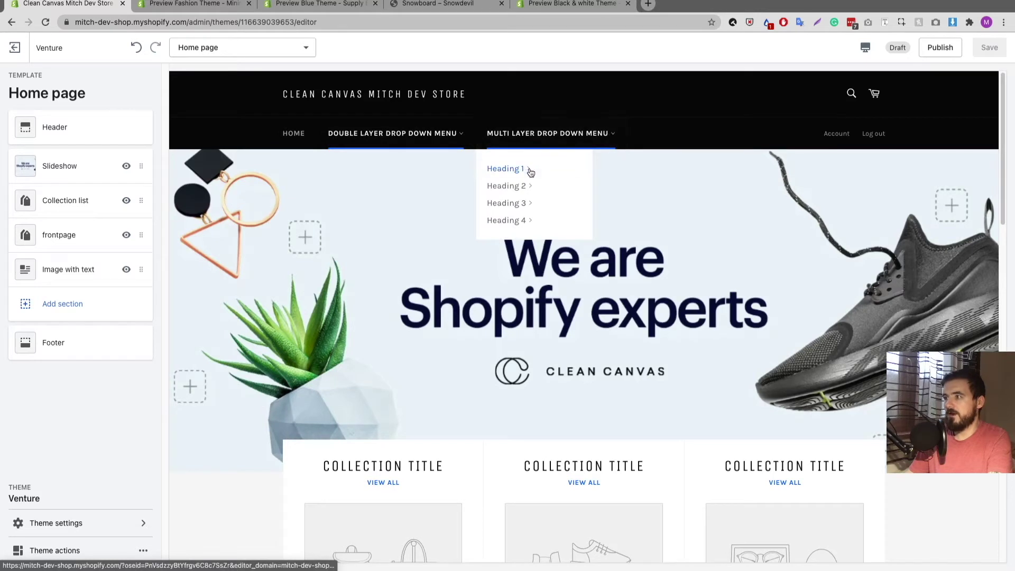
mouse_move(529, 189)
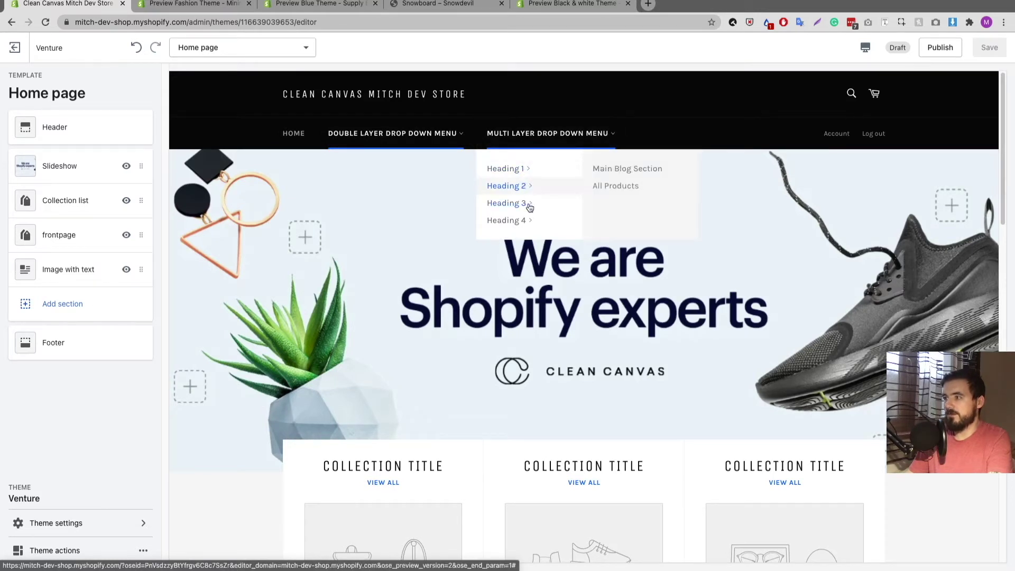
left_click(527, 133)
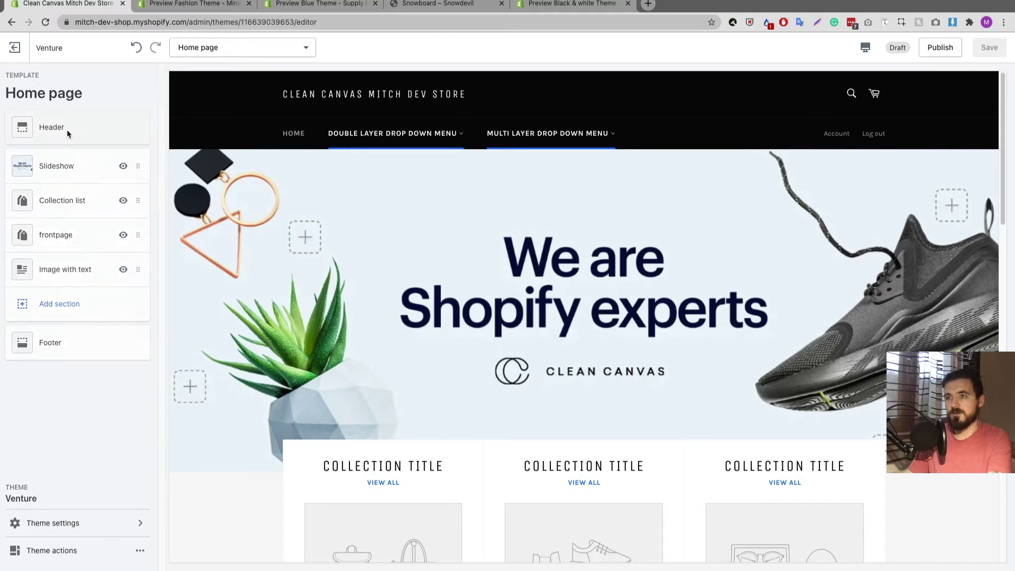
left_click(67, 132)
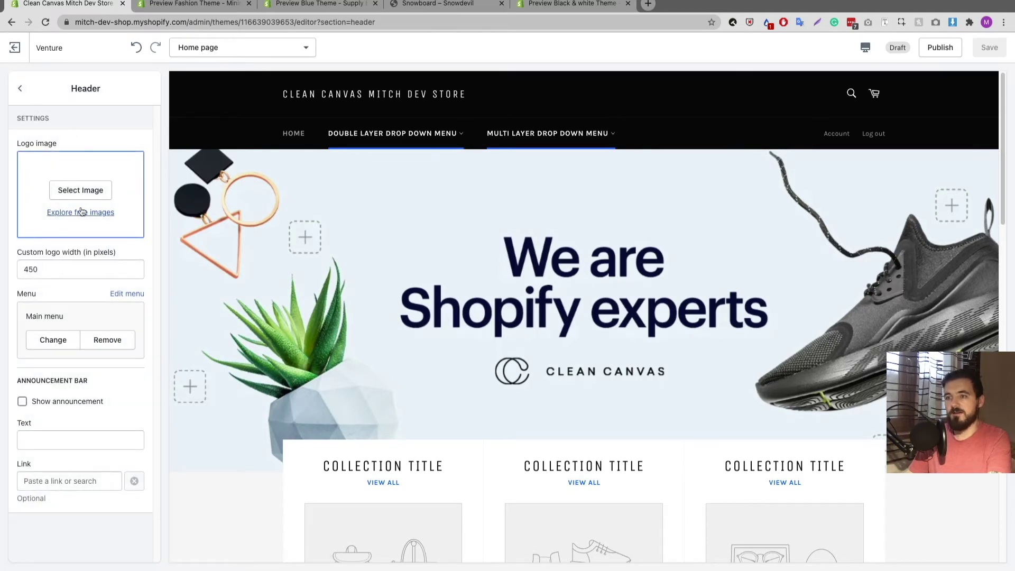
left_click(126, 295)
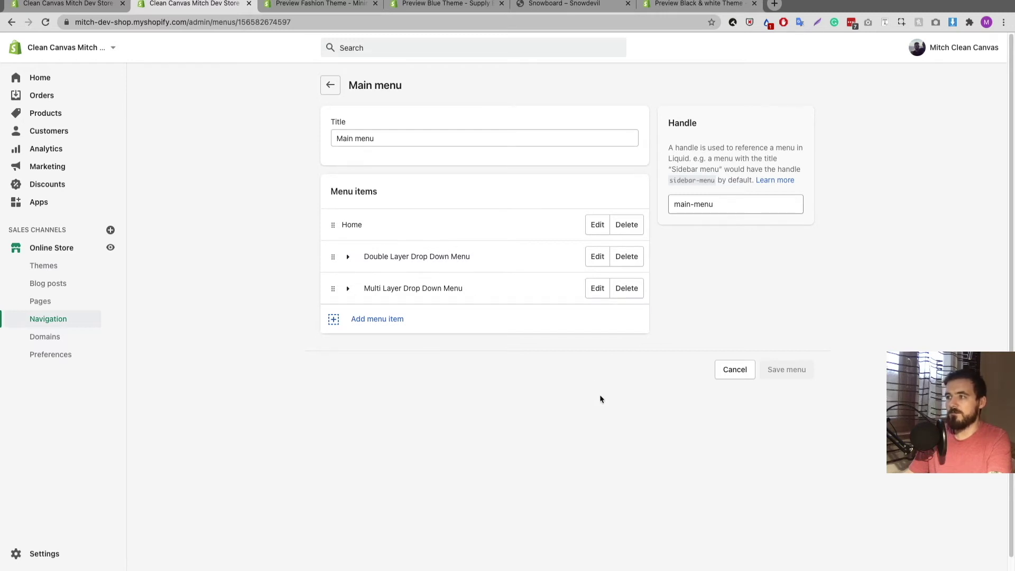
Step: Review the Double Layer item's edit dialog without changes, then begin a new menu item
left_click(593, 258)
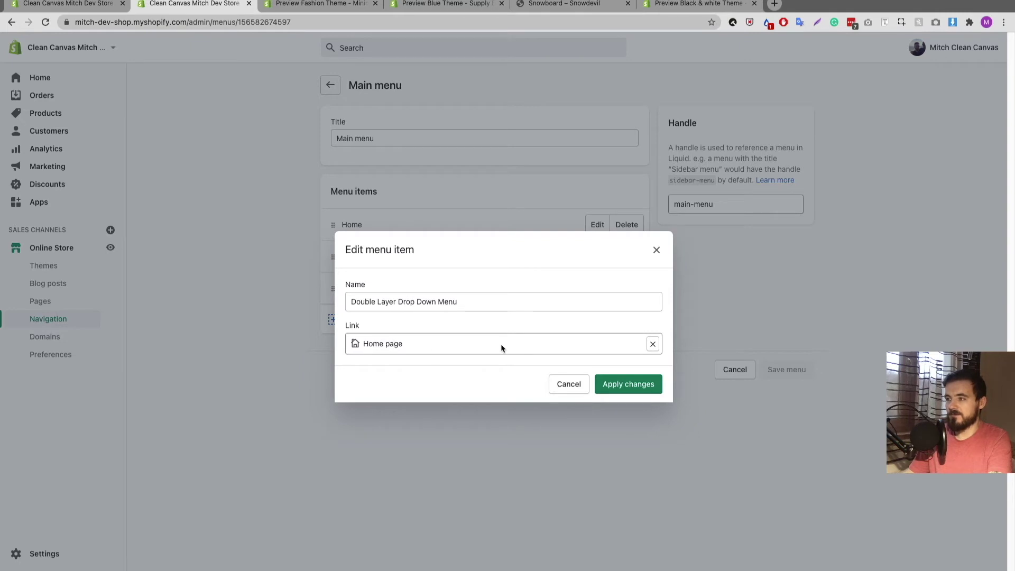
left_click(572, 390)
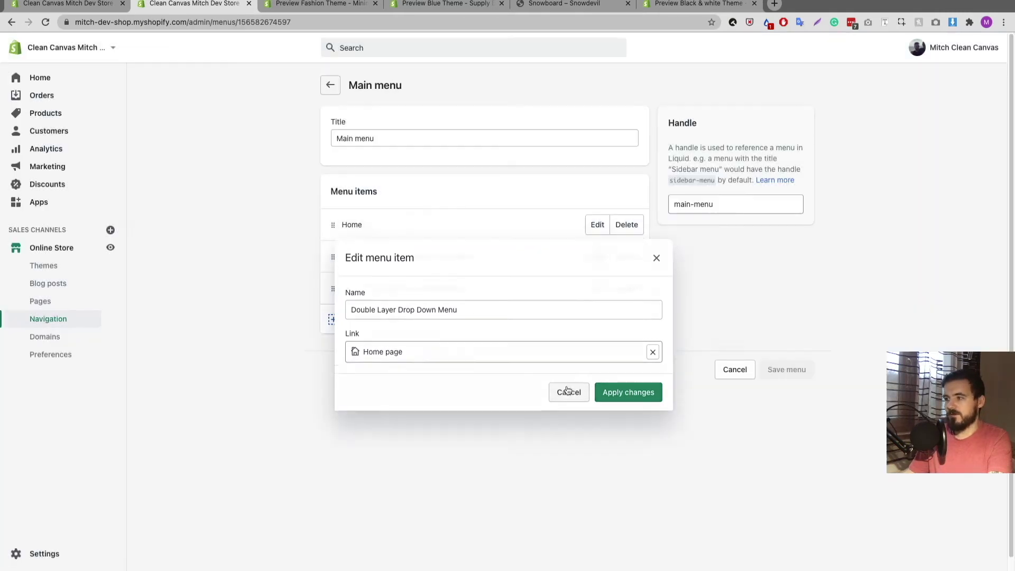
left_click(365, 322)
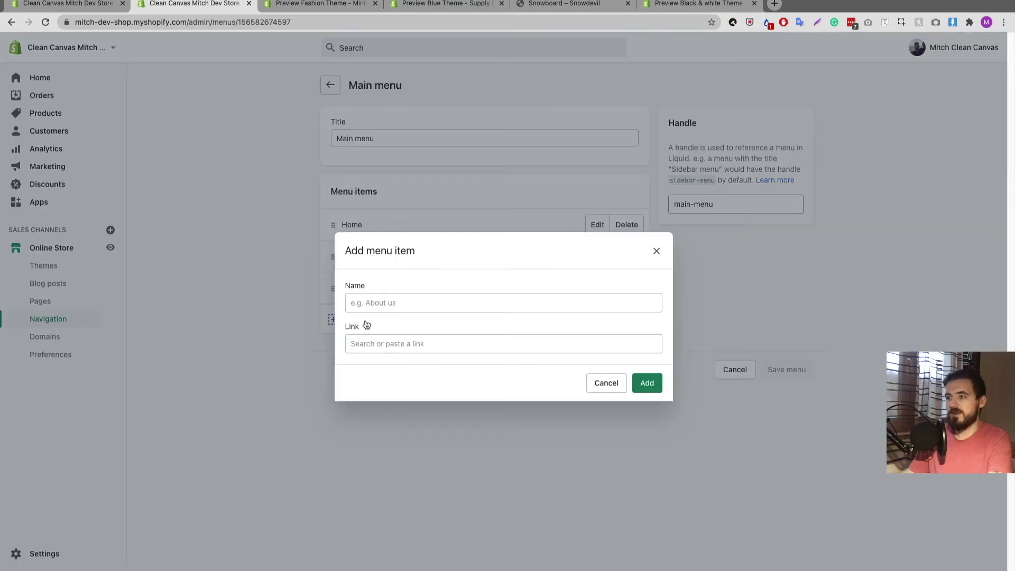
left_click(373, 341)
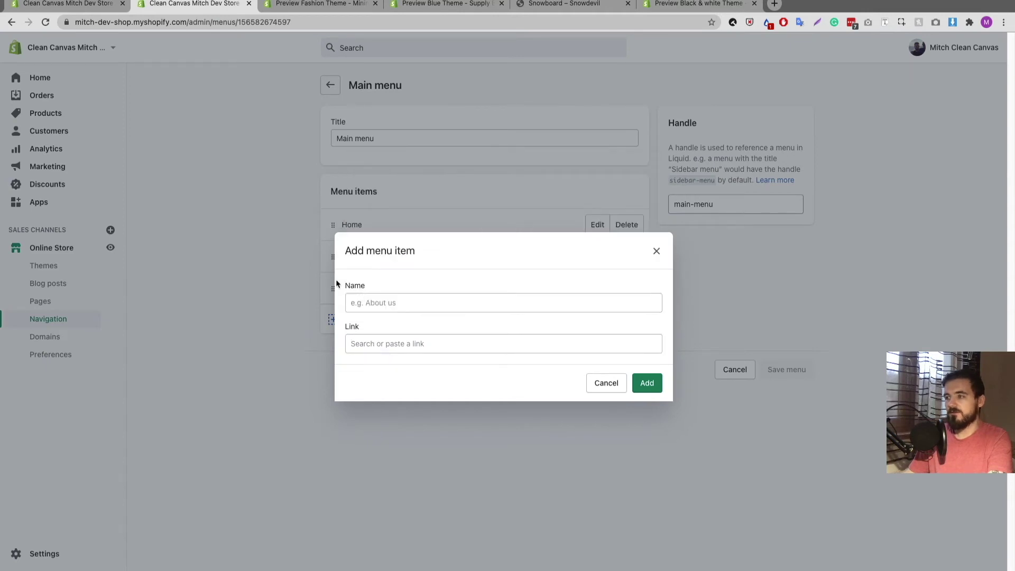
Step: Try adding item 'Ho' with no link, hit the link error, then edit the Multi Layer item
left_click(361, 300)
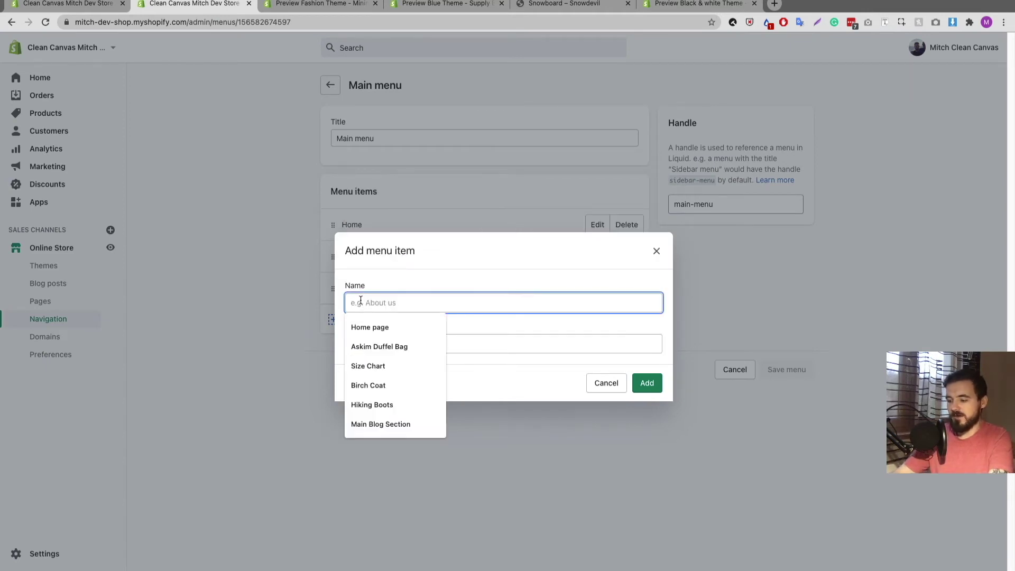
type("Home")
key("Tab")
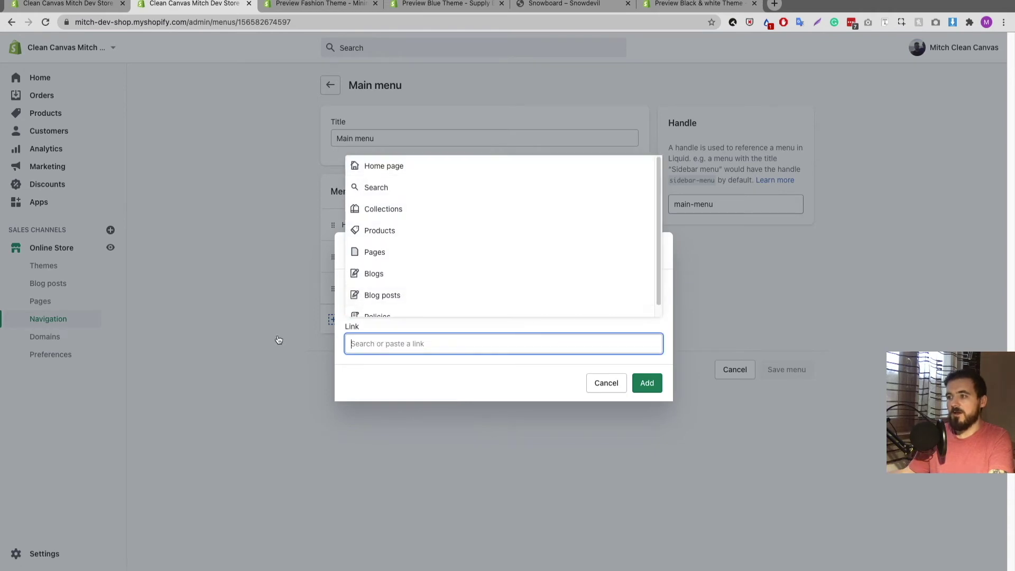
left_click(614, 368)
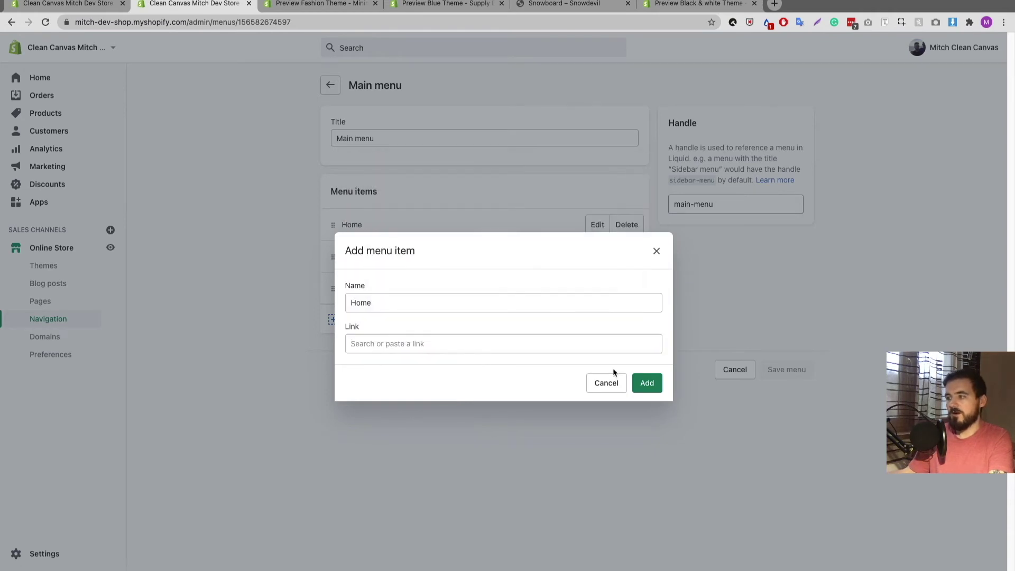
left_click(641, 386)
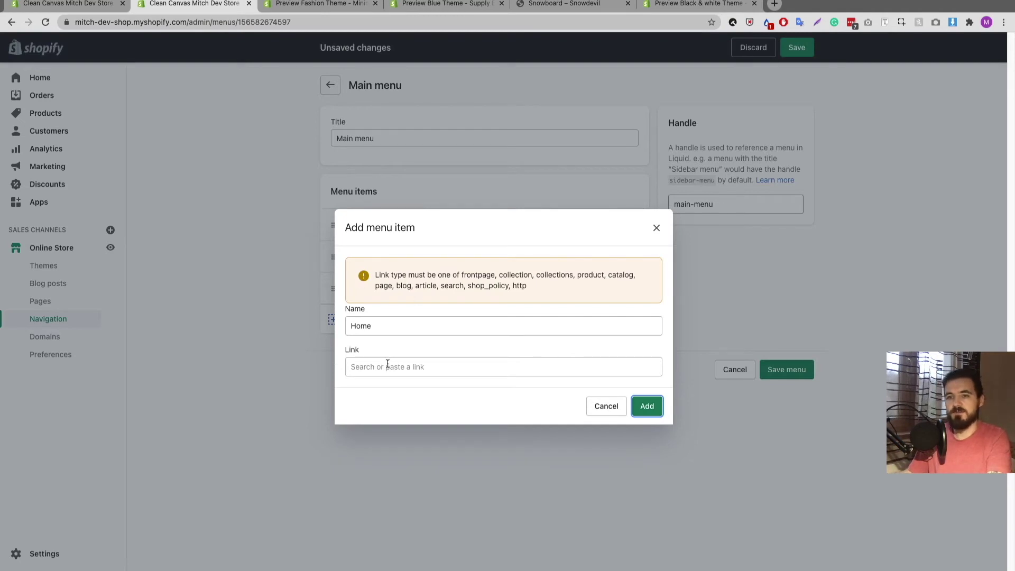
key("Escape")
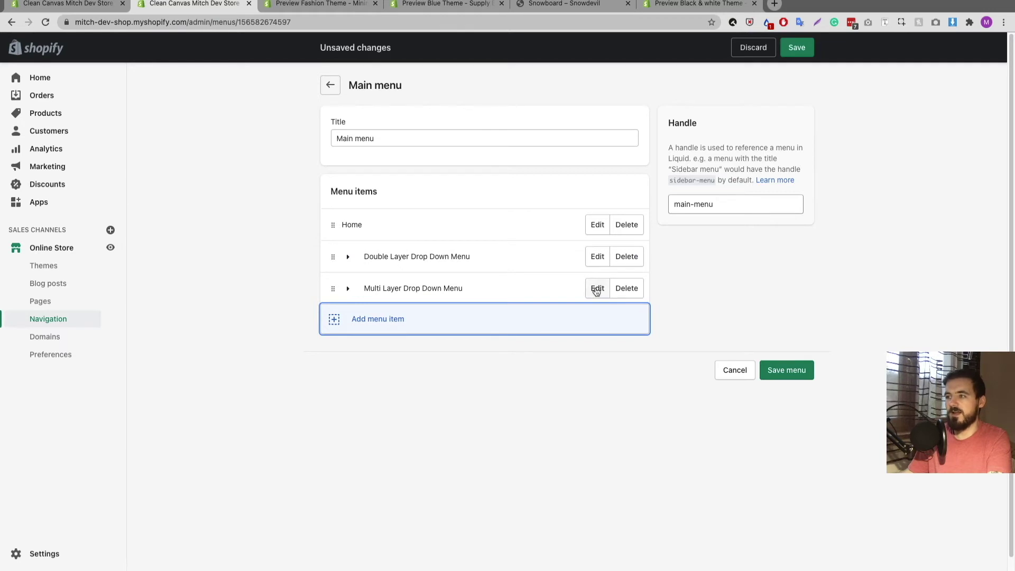
left_click(596, 289)
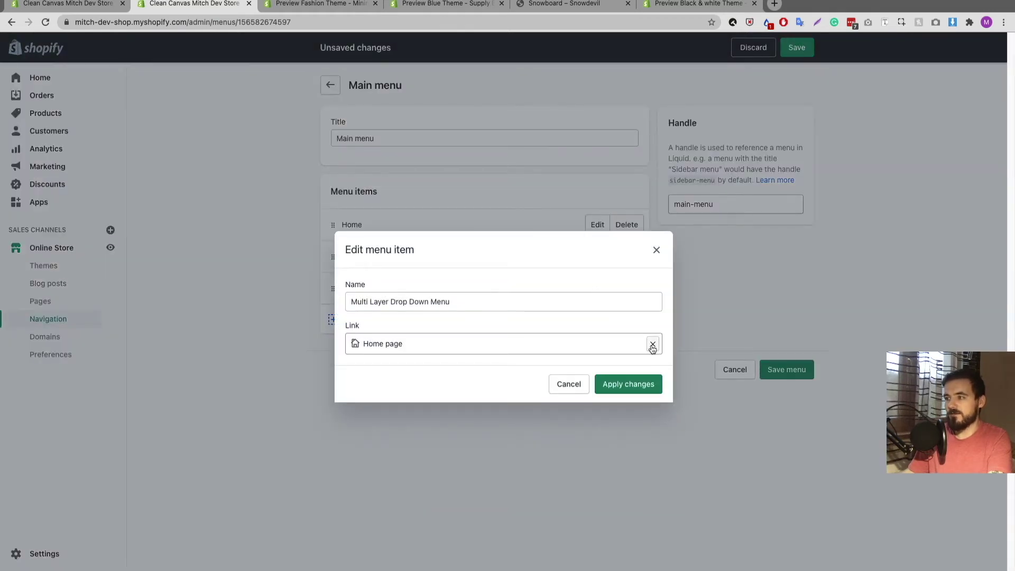
Step: Change the Multi Layer Drop Down Menu item's link from Home page to #
left_click(652, 344)
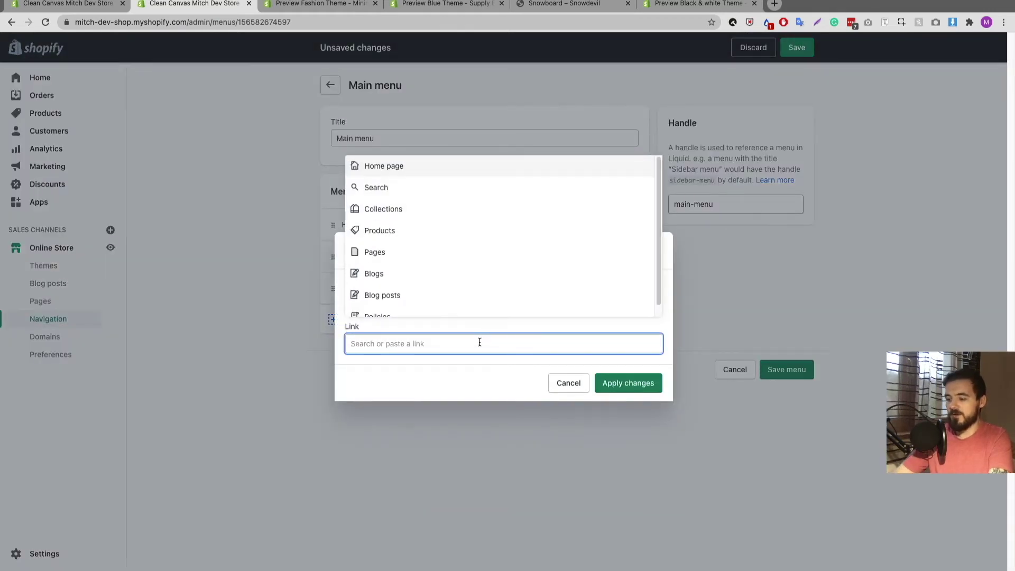
type("#")
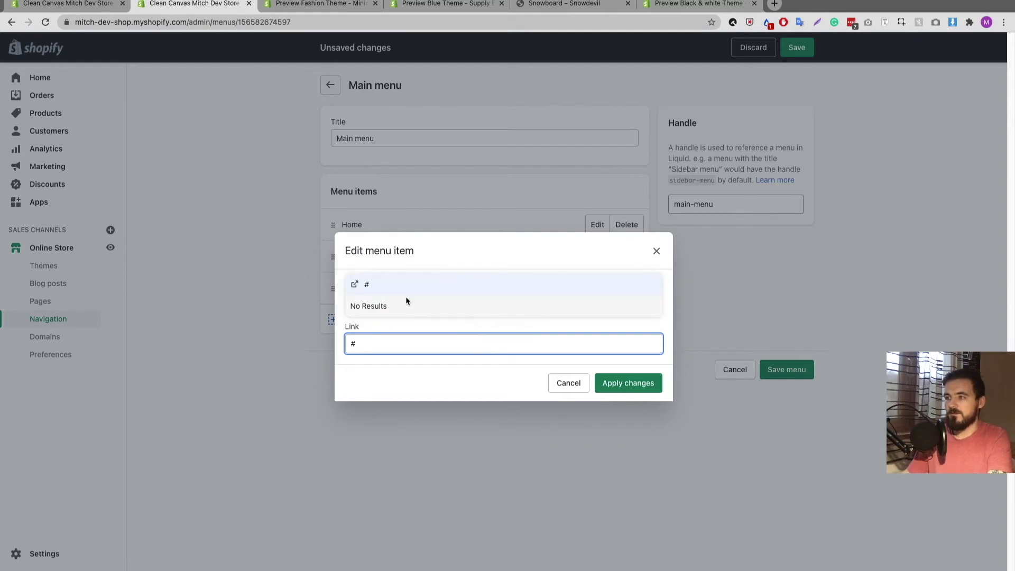
left_click(375, 288)
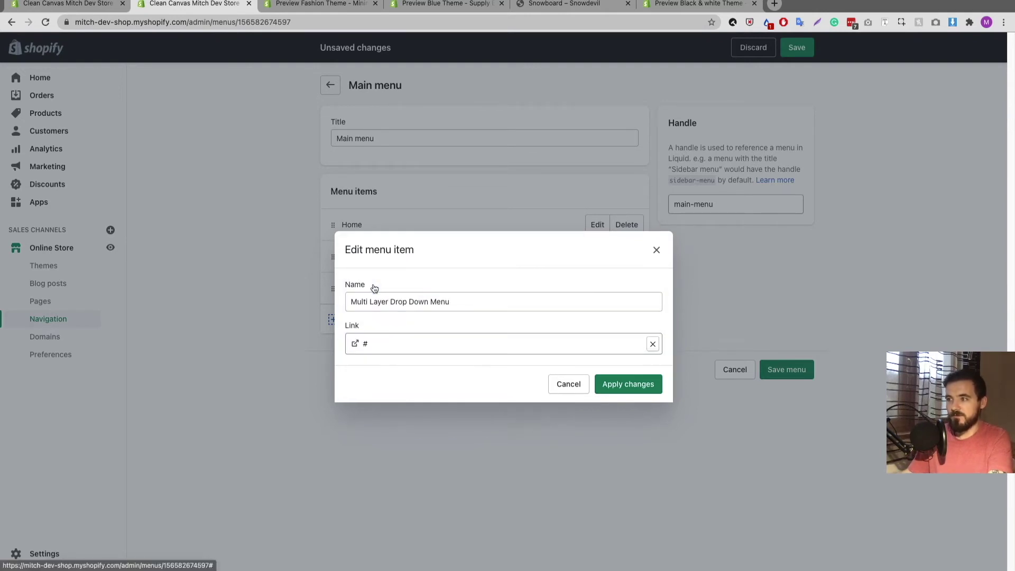
left_click(638, 389)
Step: Change the Double Layer Drop Down Menu item's link to # and save the main menu
left_click(588, 256)
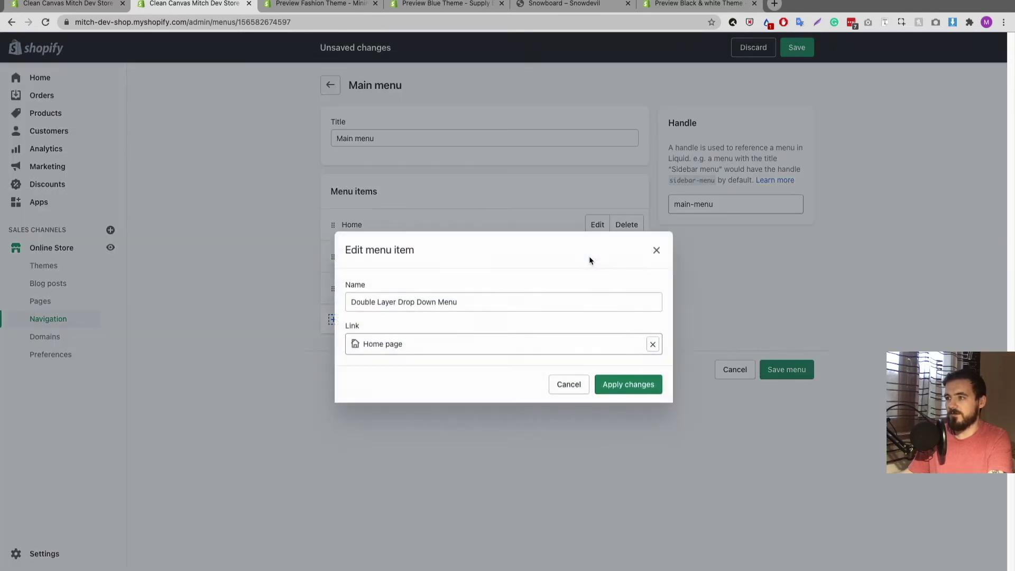
left_click(653, 344)
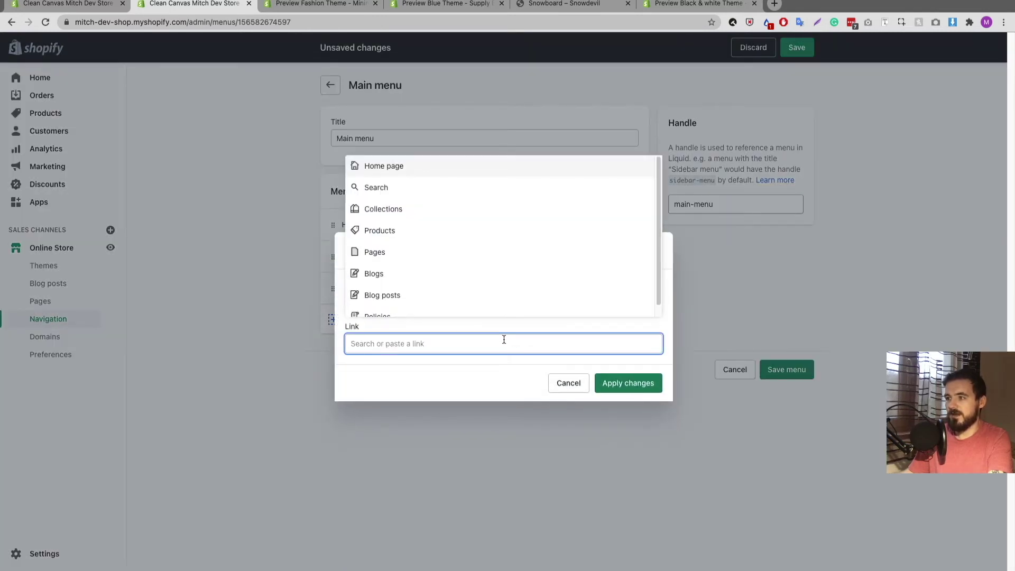
type("#")
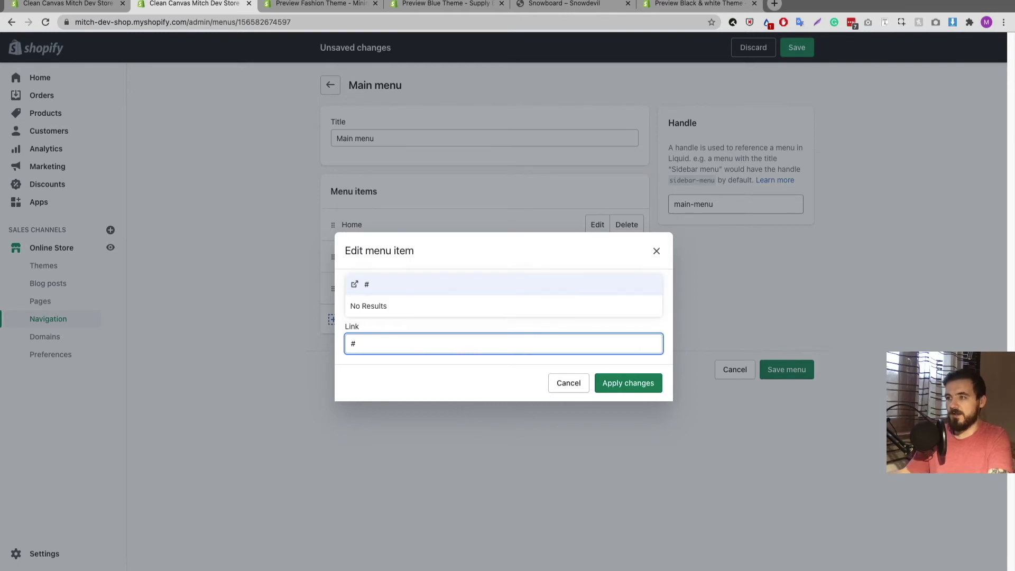
left_click(411, 285)
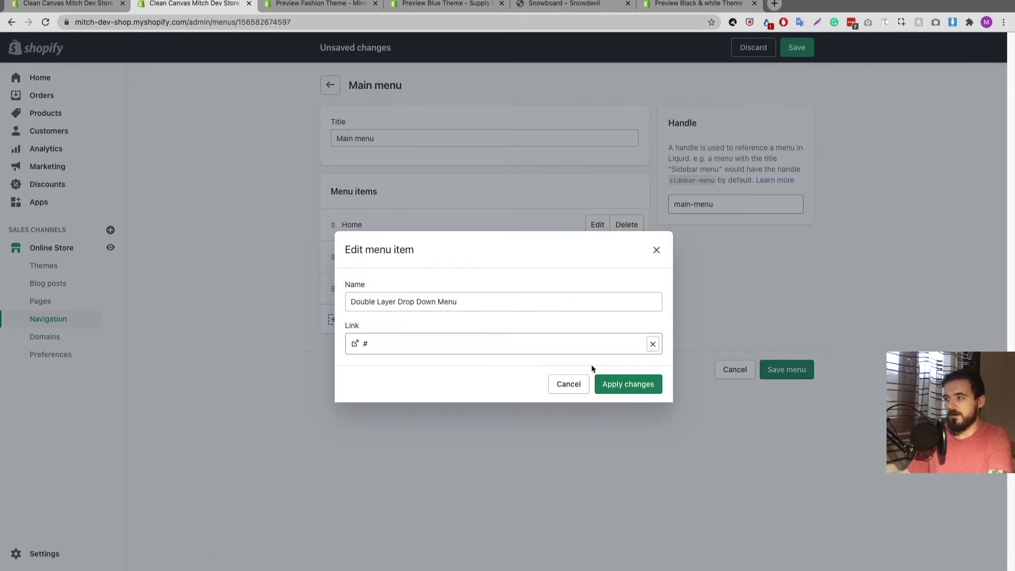
left_click(630, 385)
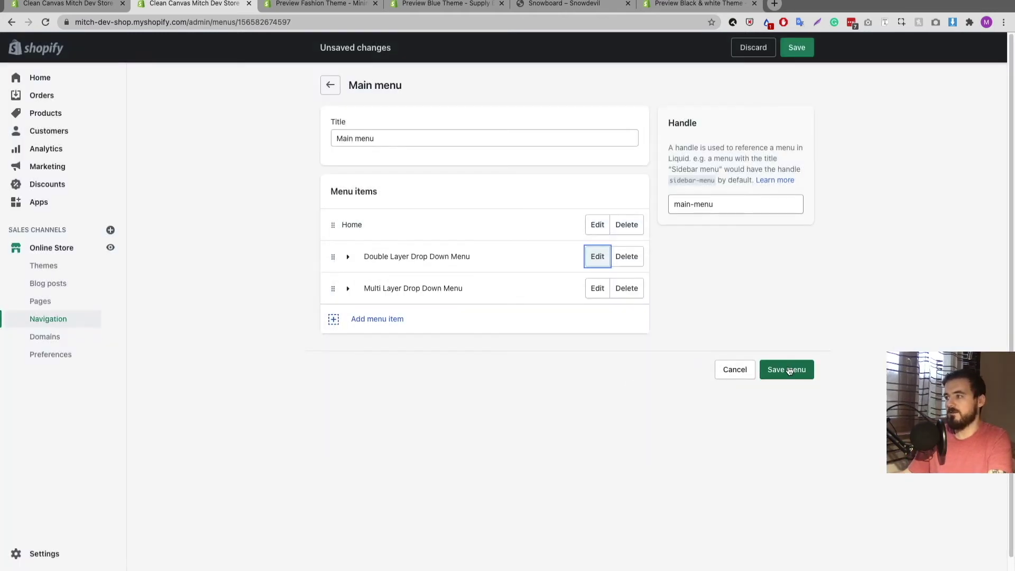
left_click(788, 369)
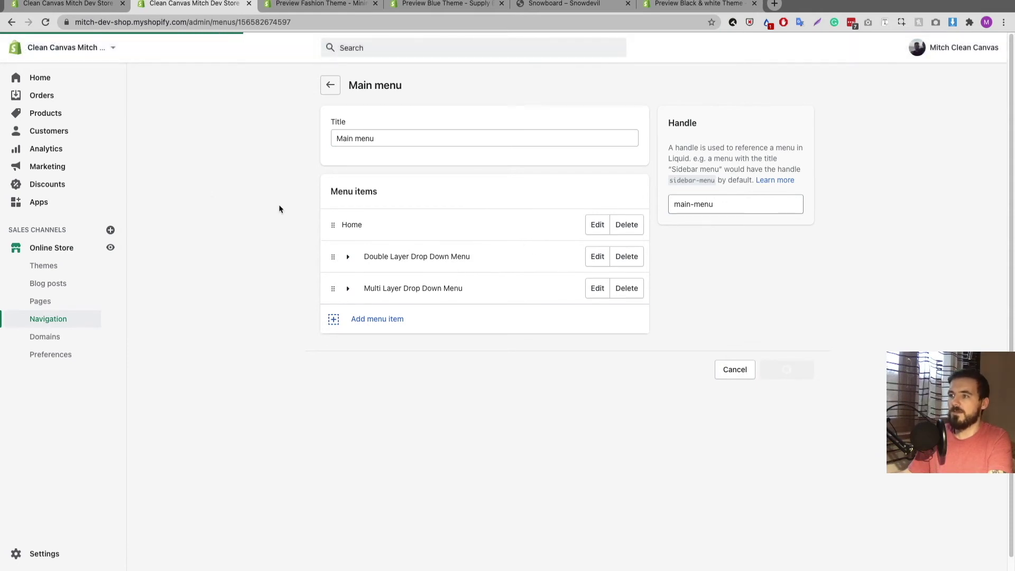
Step: Reload the Venture preview, check both dropdowns and their Heading 1–3 submenus, then exit the editor
key("ctrl+shift+Tab")
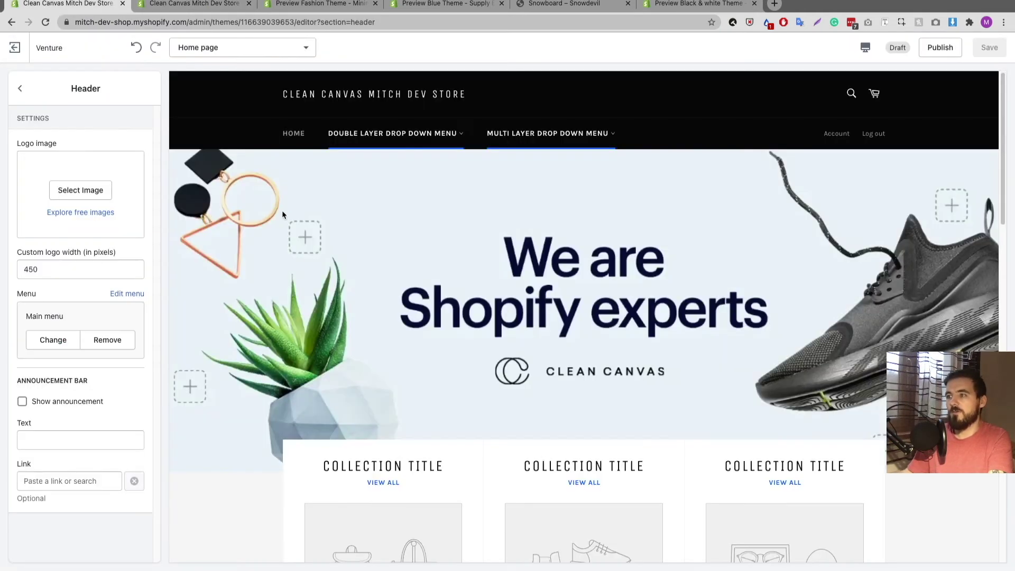
left_click(45, 22)
left_click(444, 132)
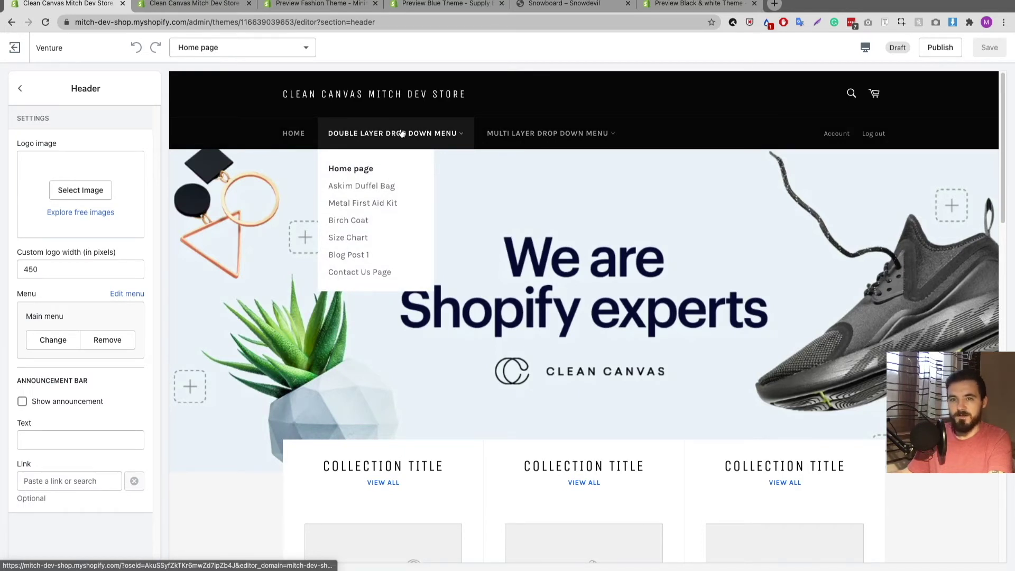
left_click(601, 132)
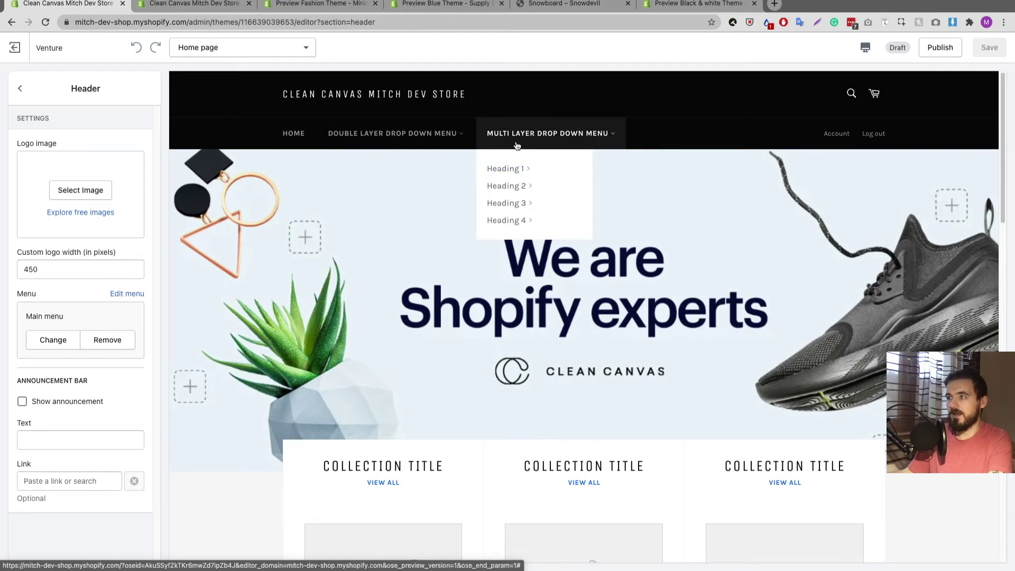
mouse_move(527, 172)
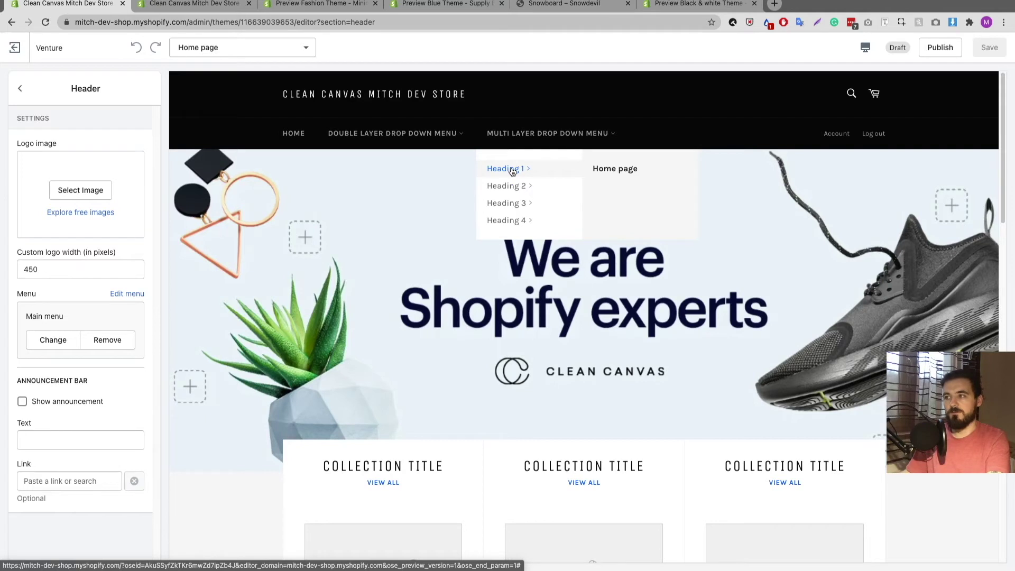
mouse_move(503, 191)
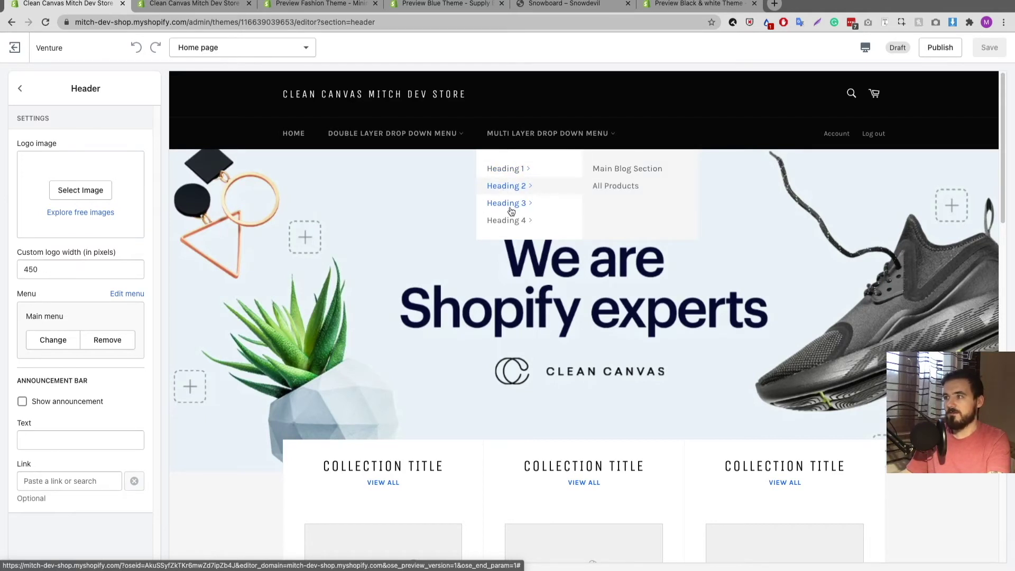
mouse_move(509, 211)
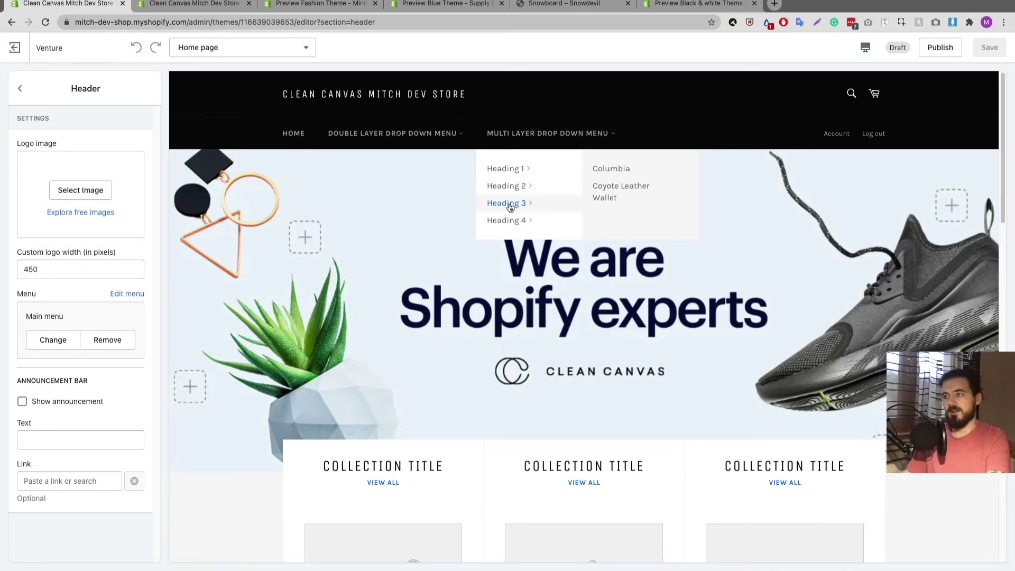
left_click(15, 48)
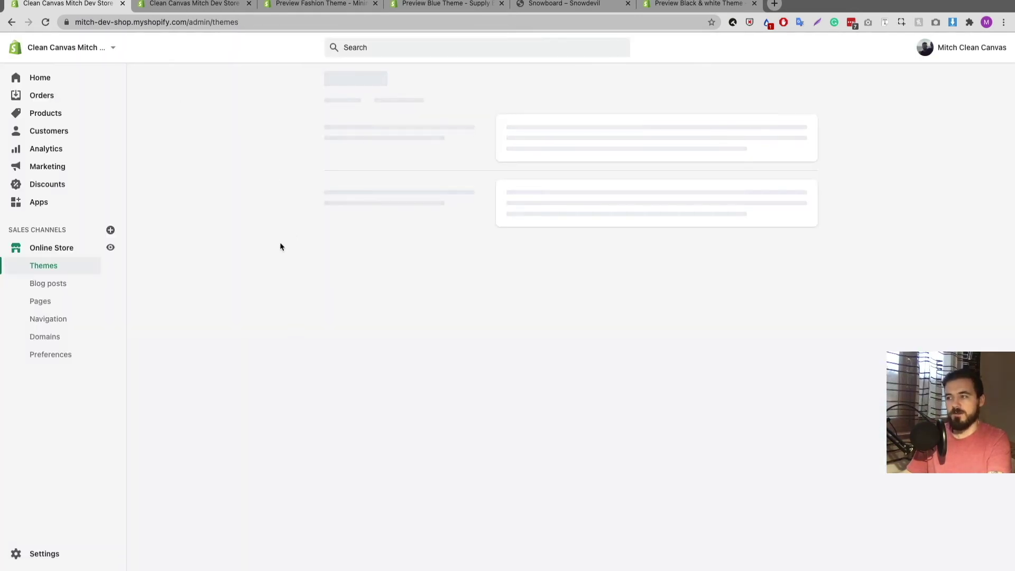
Step: Open Brooklyn in the editor and expand the Multi Layer headings in its mobile menu
scroll(280, 247, "down", 5)
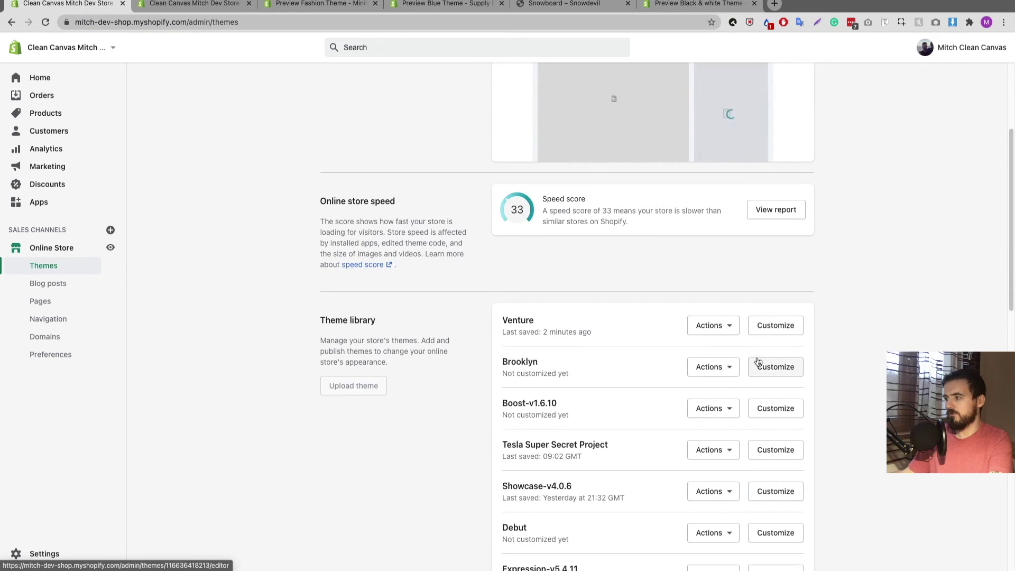
left_click(767, 365)
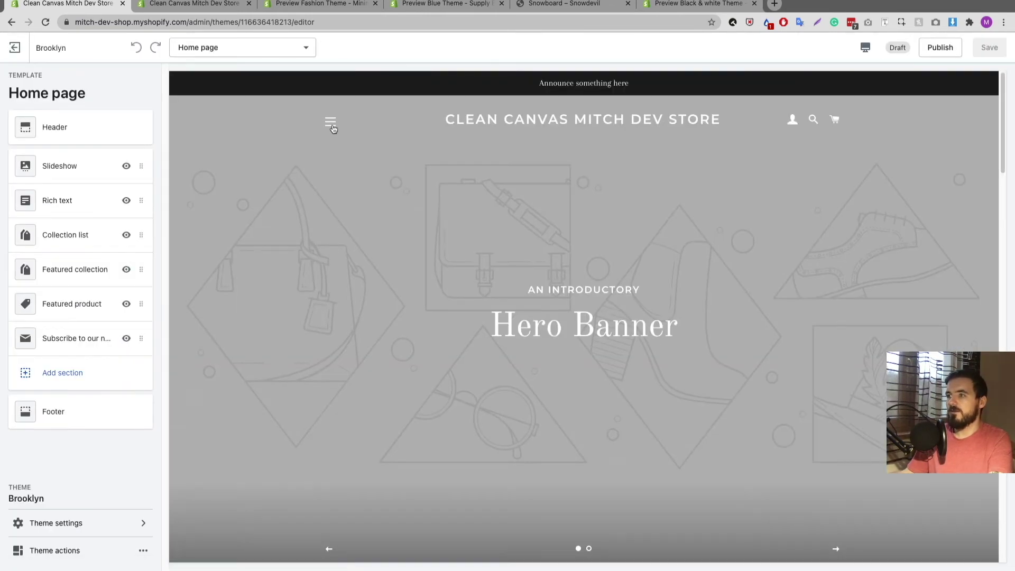
left_click(330, 126)
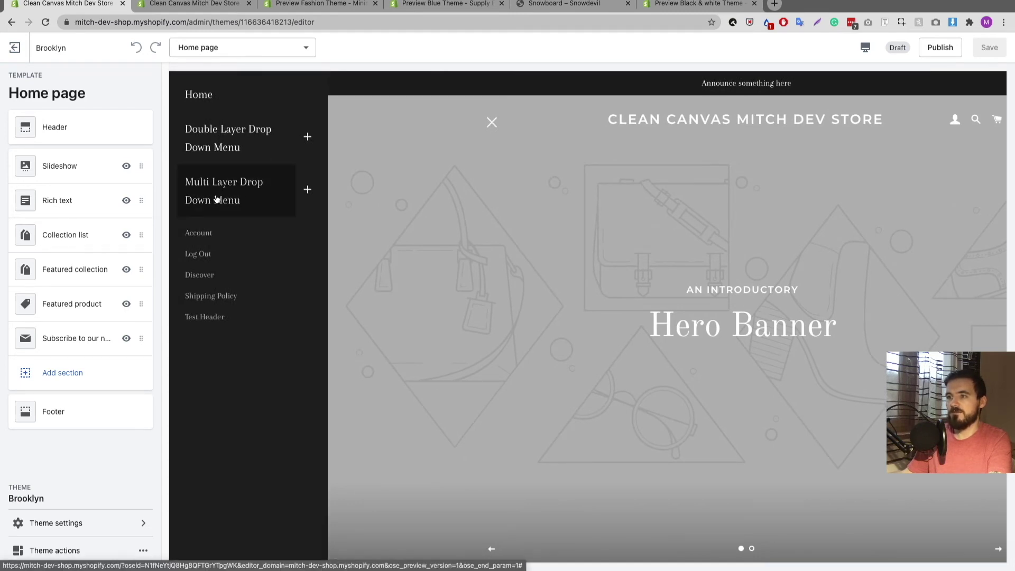
left_click(307, 192)
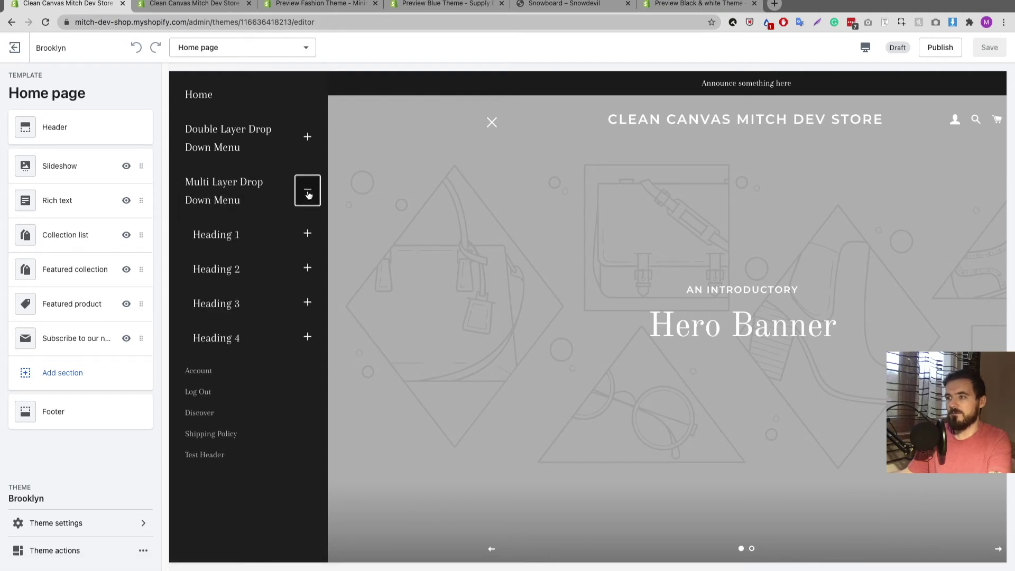
left_click(308, 193)
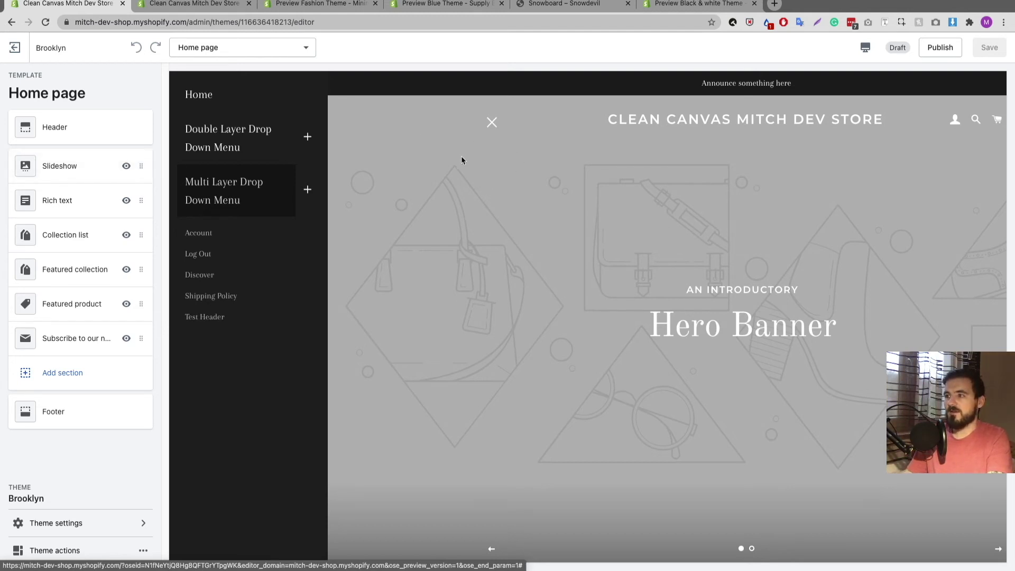
left_click(491, 122)
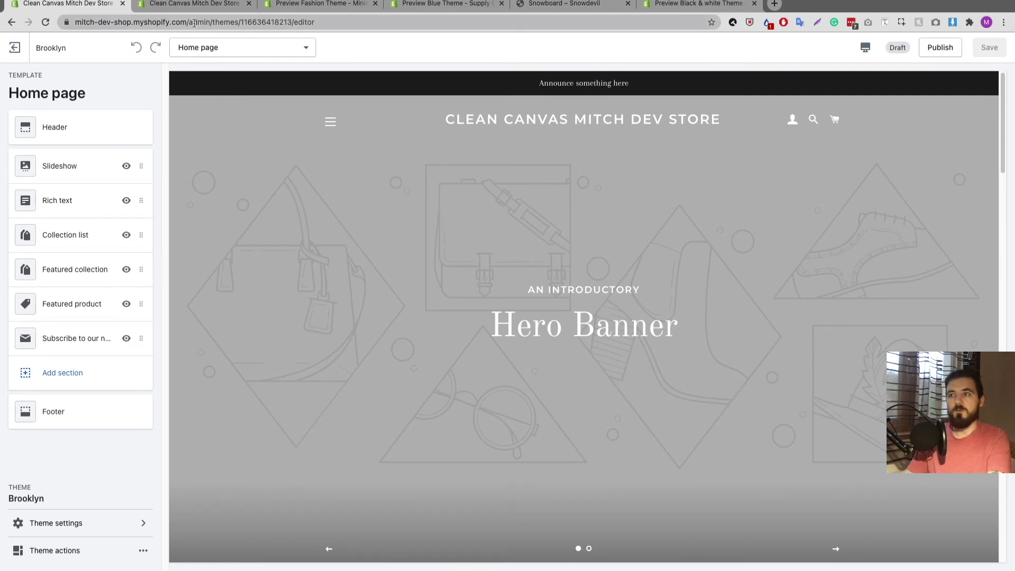
Step: Switch back to the browser tab showing Navigation > Main menu
left_click(212, 4)
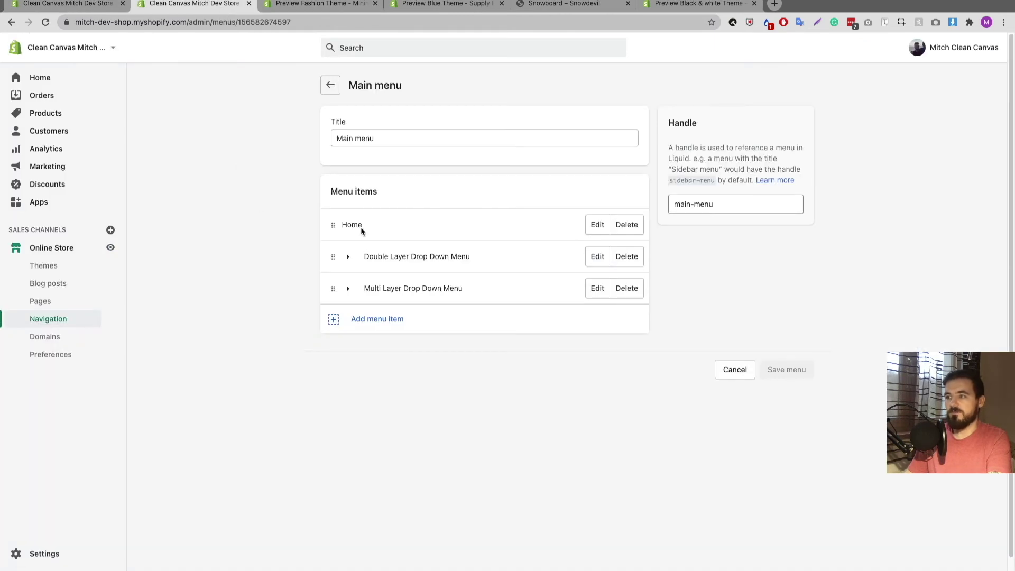